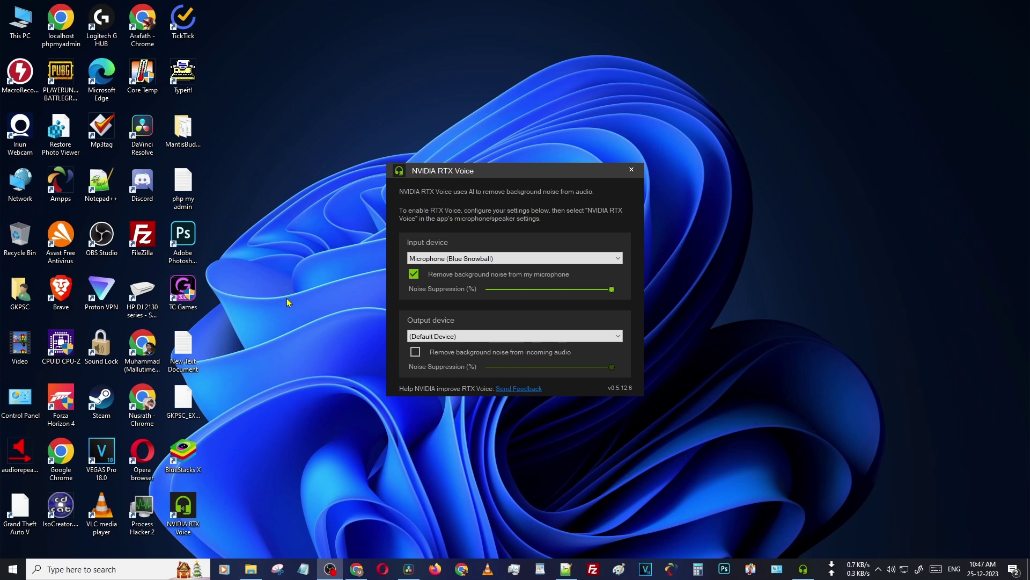
Check the GPU 0 (NVIDIA GeForce GTX 1650) usage graphs in Task Manager, then close it.
{"action": "left_click", "coordinate": [514, 569]}
{"action": "left_click_drag", "start_coordinate": [240, 189], "coordinate": [270, 119]}
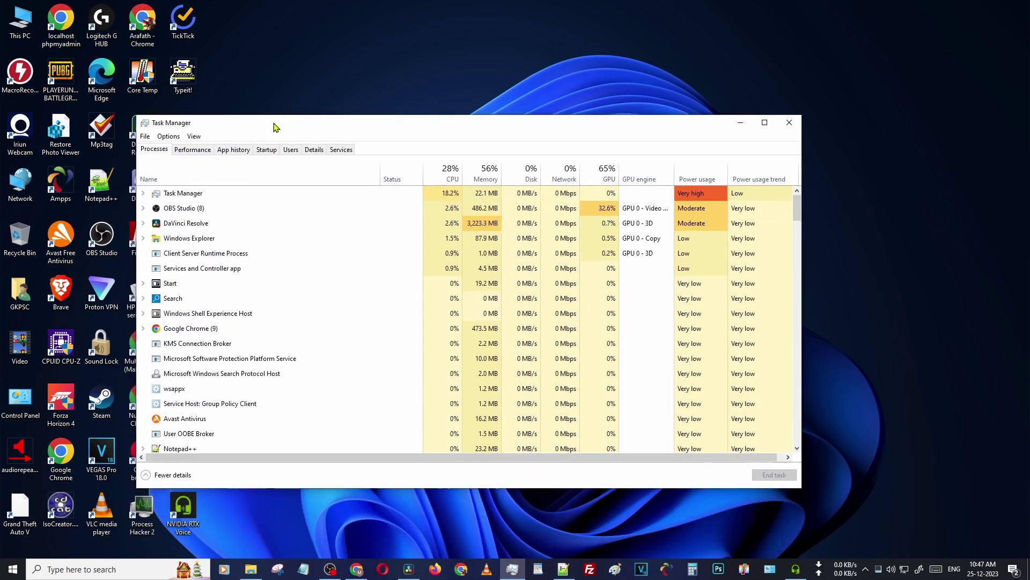
{"action": "left_click", "coordinate": [189, 144]}
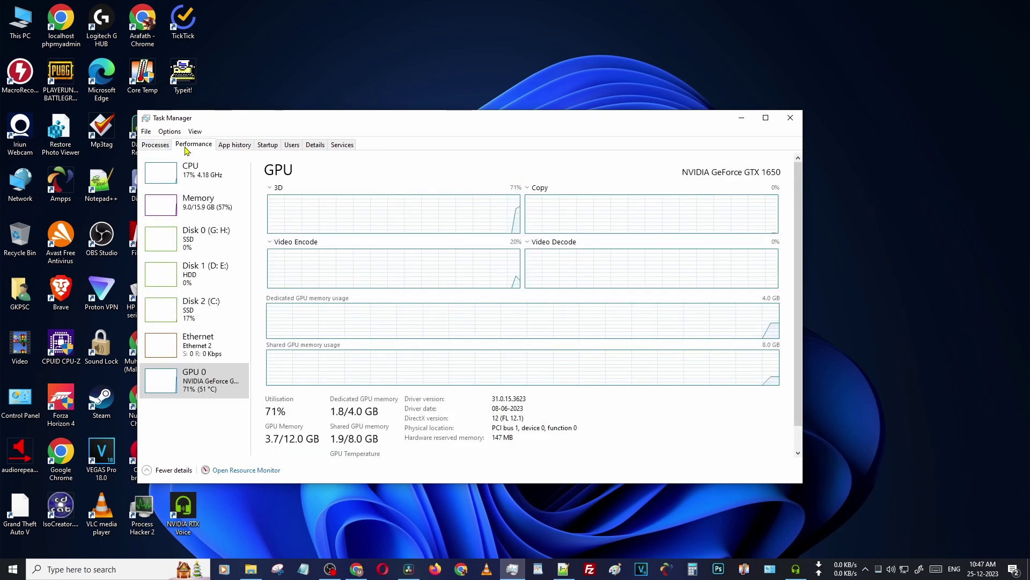
{"action": "left_click", "coordinate": [204, 385]}
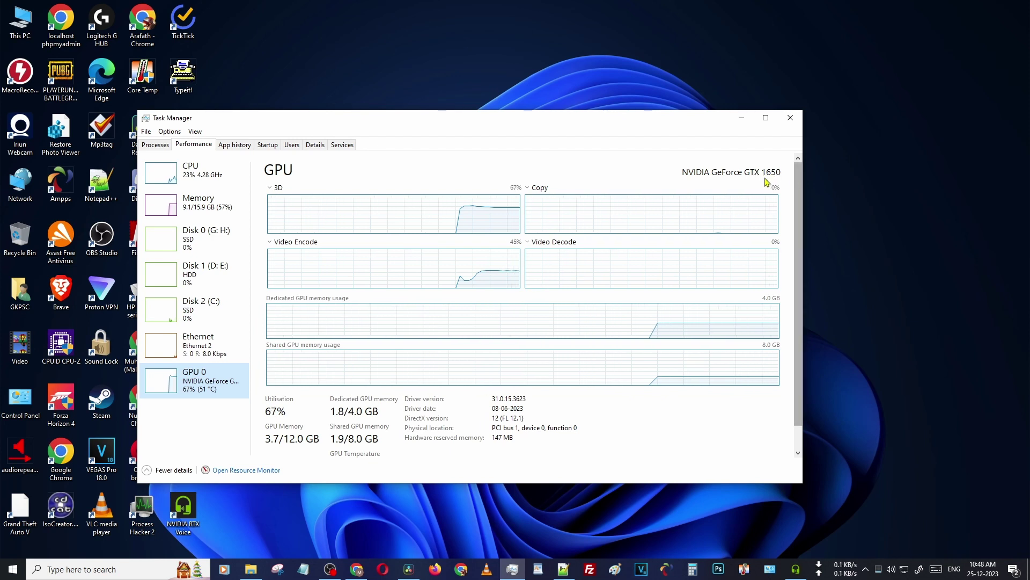
{"action": "left_click", "coordinate": [798, 121]}
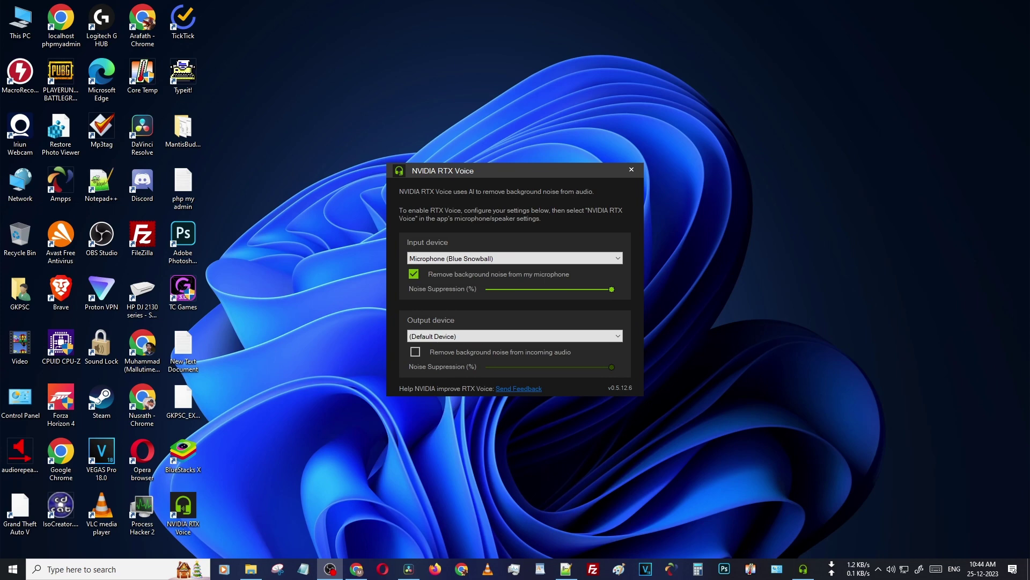
Search 'rtx voice' in Chrome and scroll NVIDIA's RTX Voice Setup Guide to its setup steps.
{"action": "left_click", "coordinate": [356, 569]}
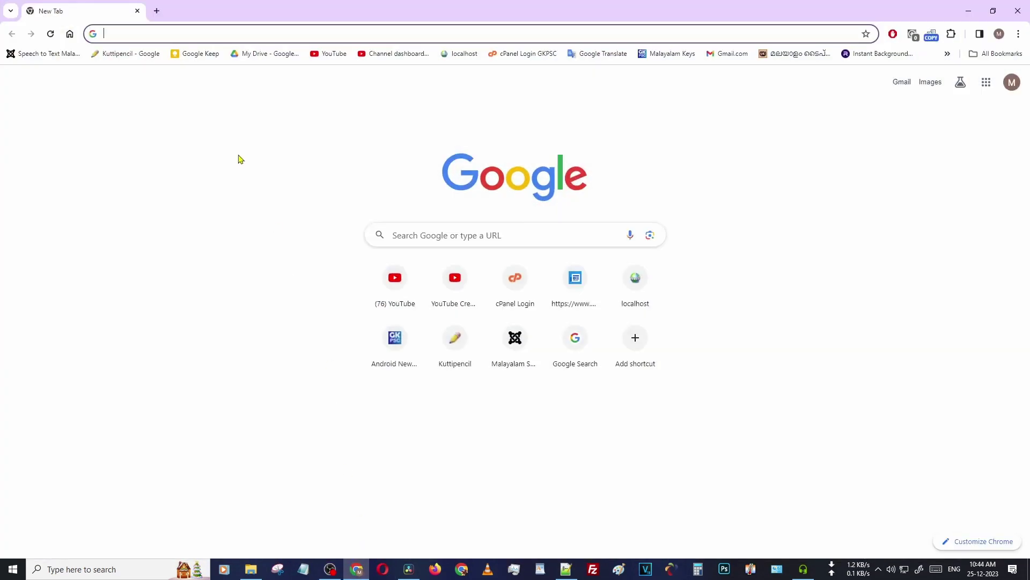
{"action": "type", "text": "rtx v"}
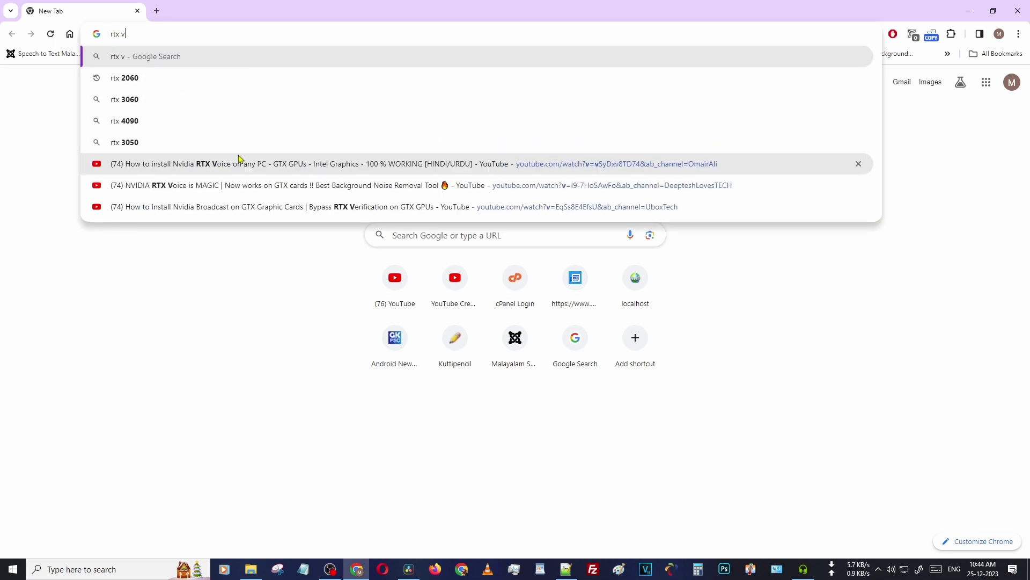
{"action": "type", "text": "oice"}
{"action": "key", "text": "Return"}
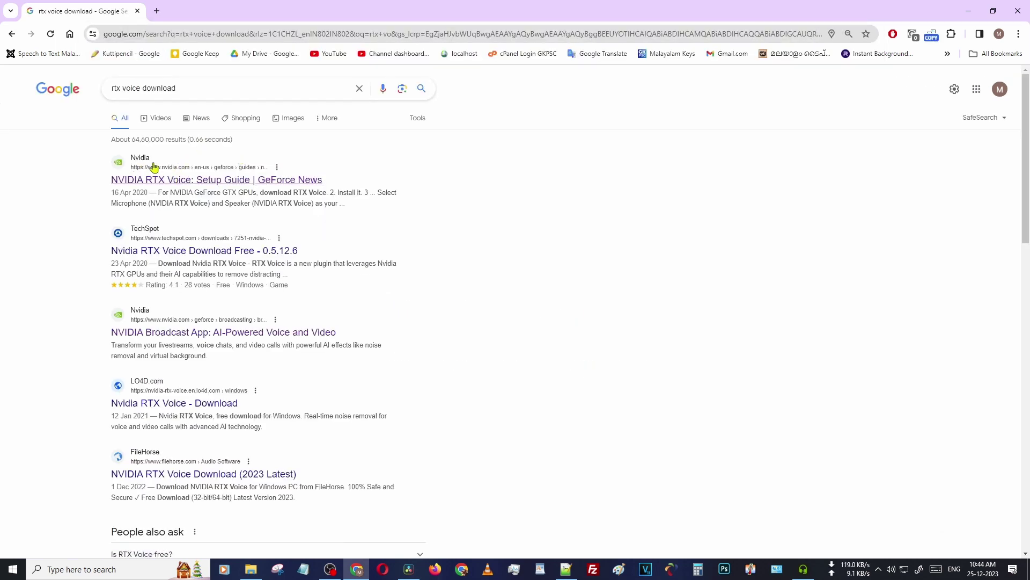
{"action": "left_click", "coordinate": [202, 185]}
{"action": "scroll", "coordinate": [322, 215], "scroll_direction": "down", "scroll_amount": 13}
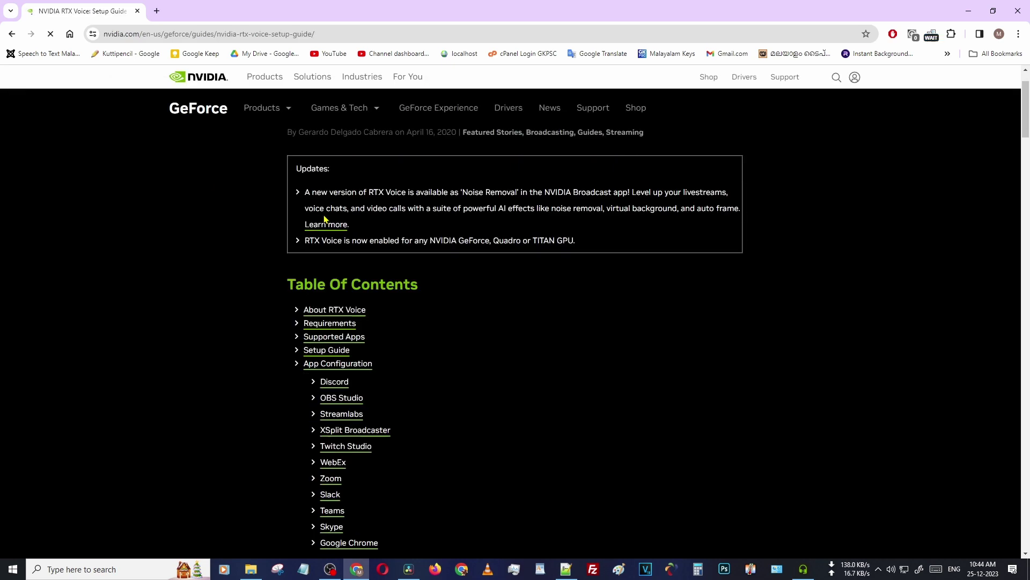
{"action": "scroll", "coordinate": [322, 215], "scroll_direction": "down", "scroll_amount": 6}
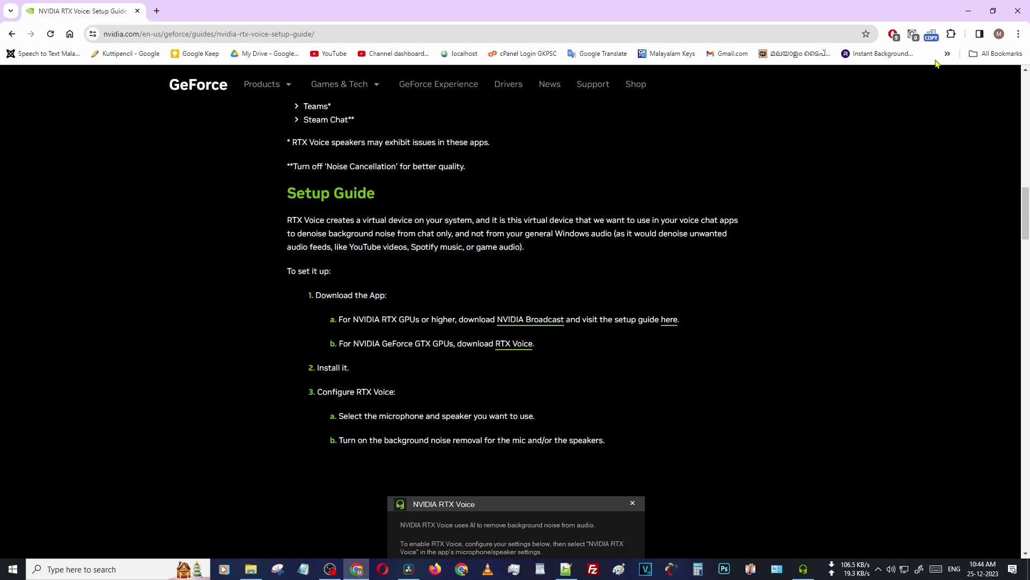
{"action": "left_click", "coordinate": [1018, 34]}
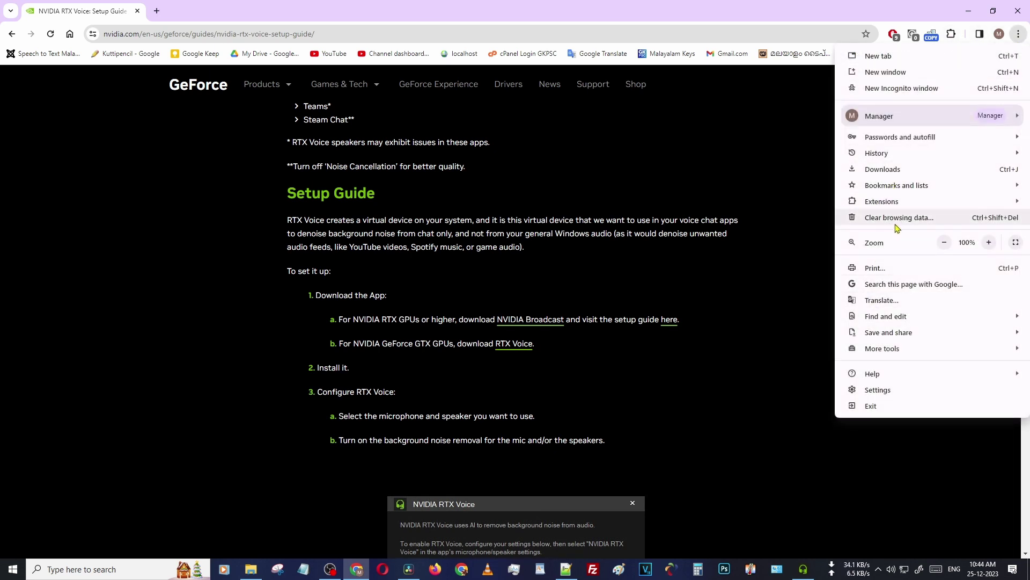
Launch NVIDIA_Broadcast_v1.4.0.29.exe from Chrome's downloads, dismiss the error, and minimize Chrome.
{"action": "left_click", "coordinate": [881, 172]}
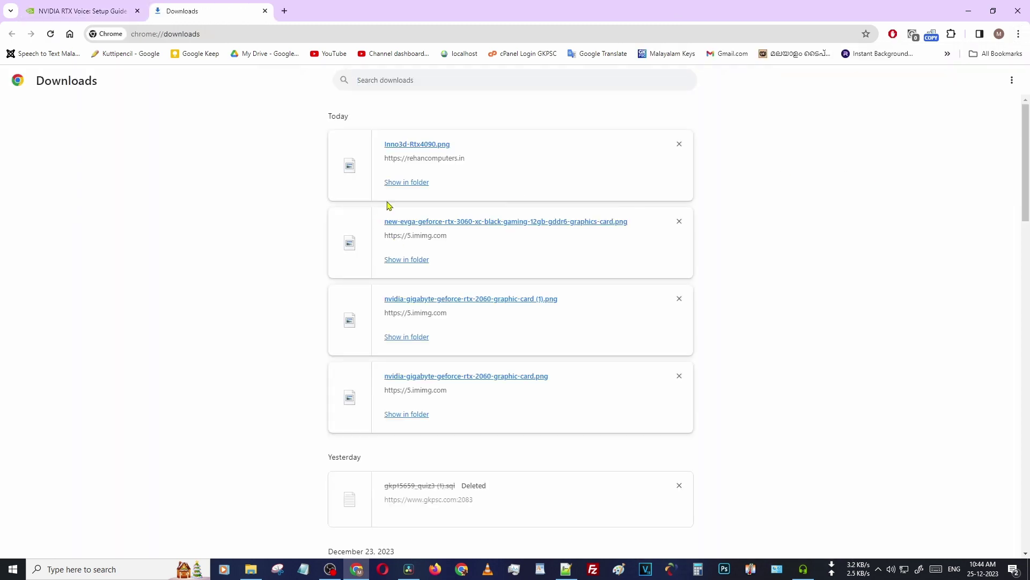
{"action": "scroll", "coordinate": [495, 334], "scroll_direction": "down", "scroll_amount": 4}
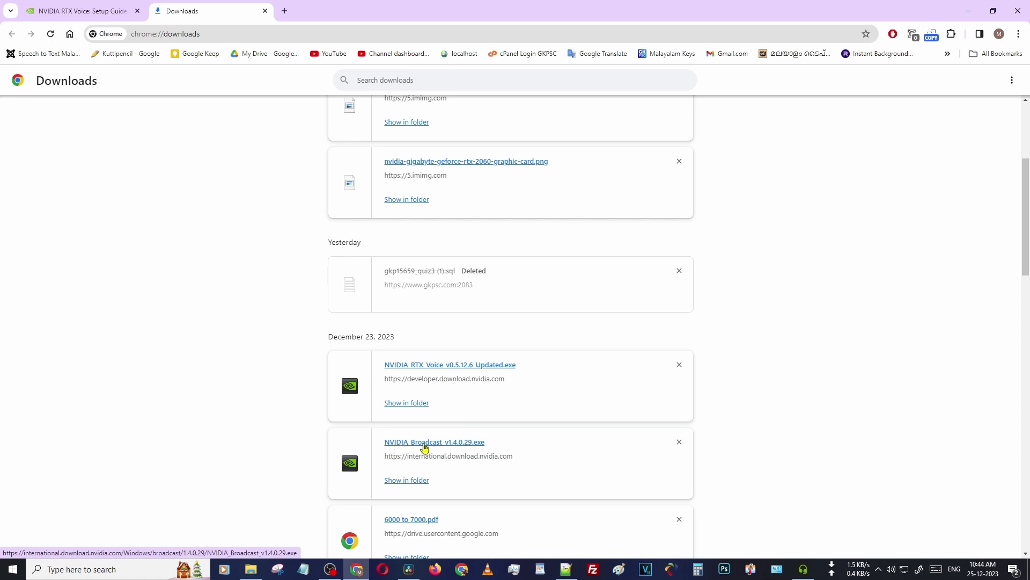
{"action": "double_click", "coordinate": [420, 449]}
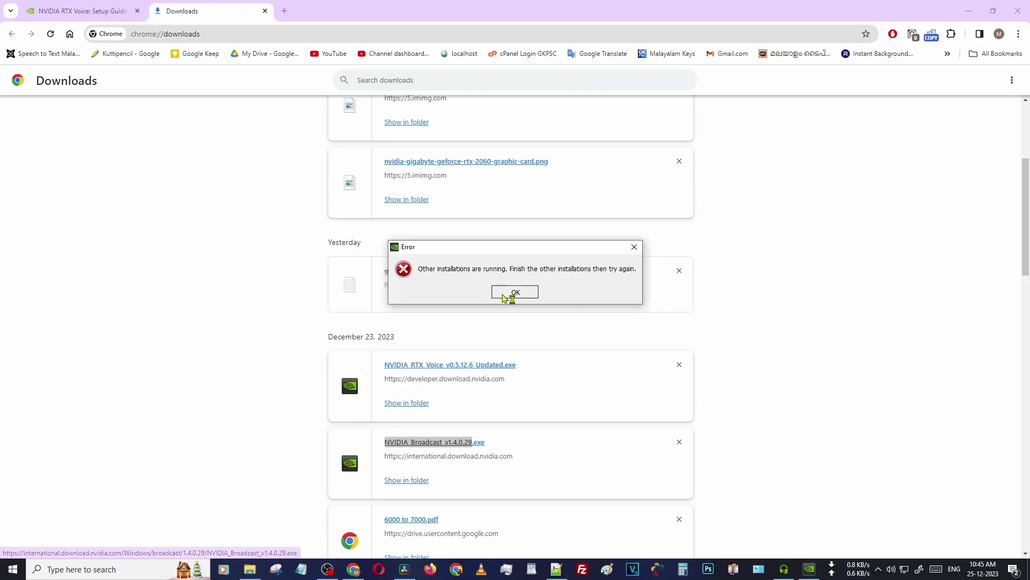
{"action": "left_click", "coordinate": [507, 296]}
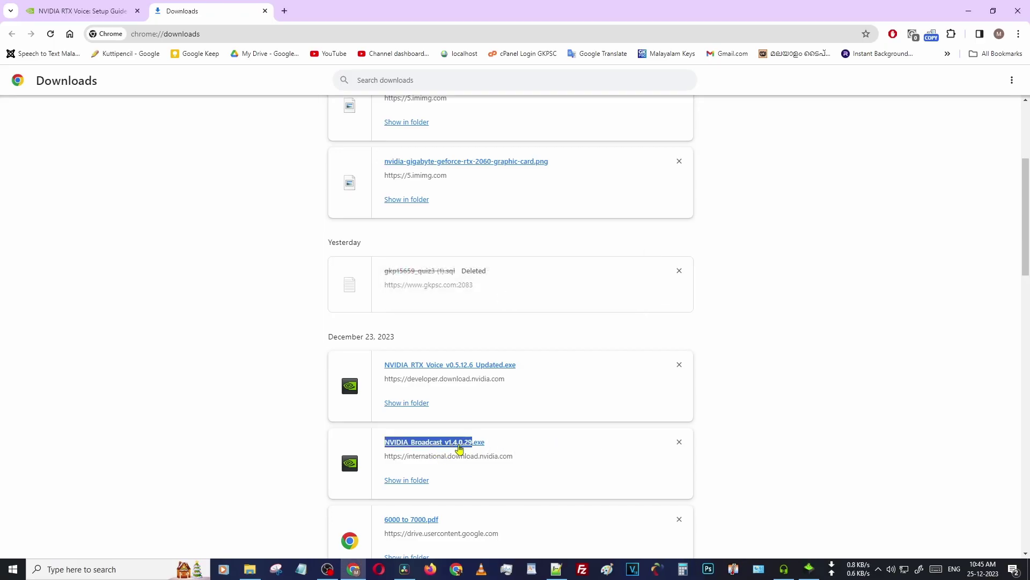
{"action": "left_click", "coordinate": [577, 443]}
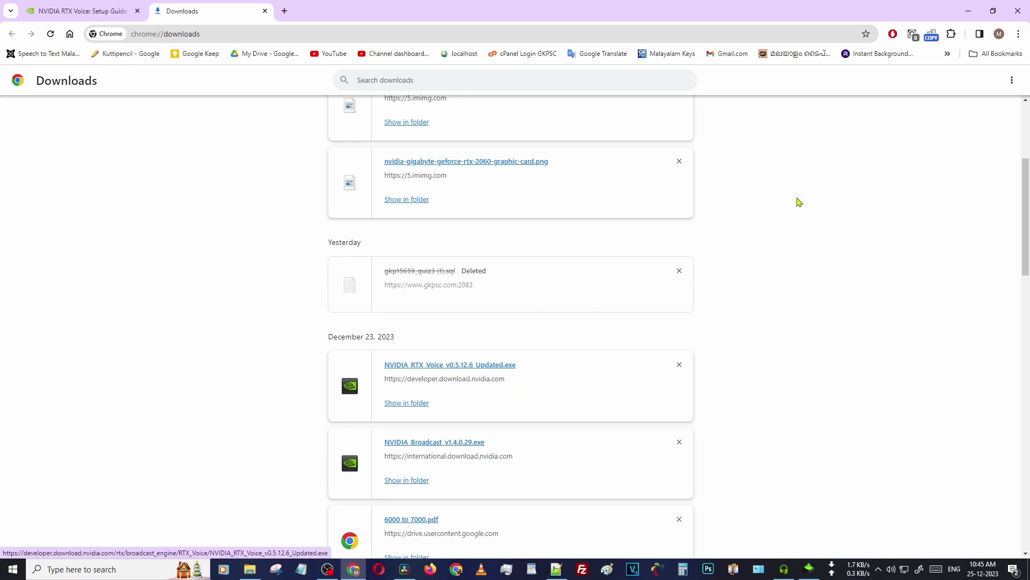
{"action": "left_click", "coordinate": [962, 13]}
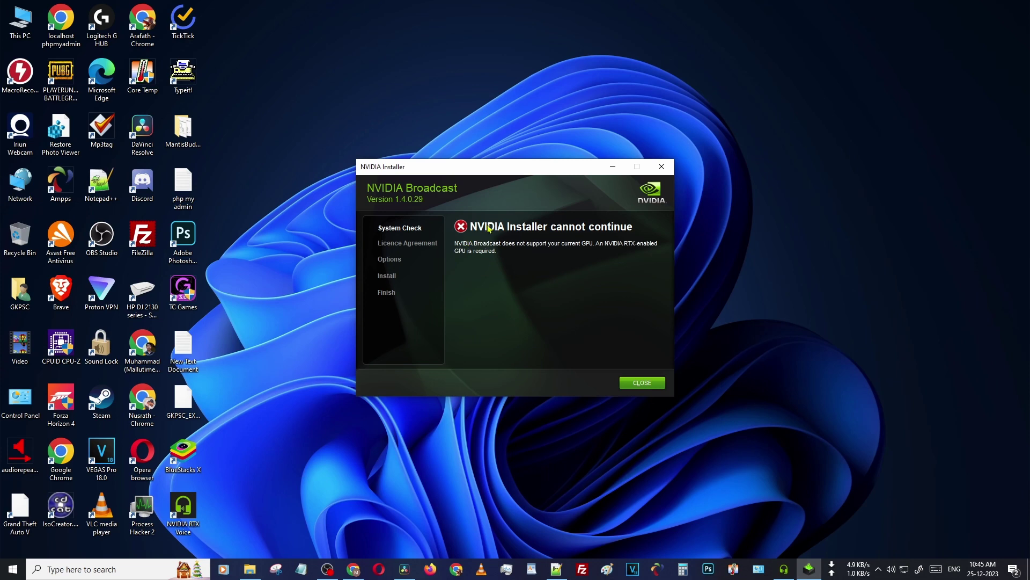
Close the NVIDIA Broadcast installer after its 'cannot continue' unsupported-GPU message.
{"action": "left_click", "coordinate": [662, 166]}
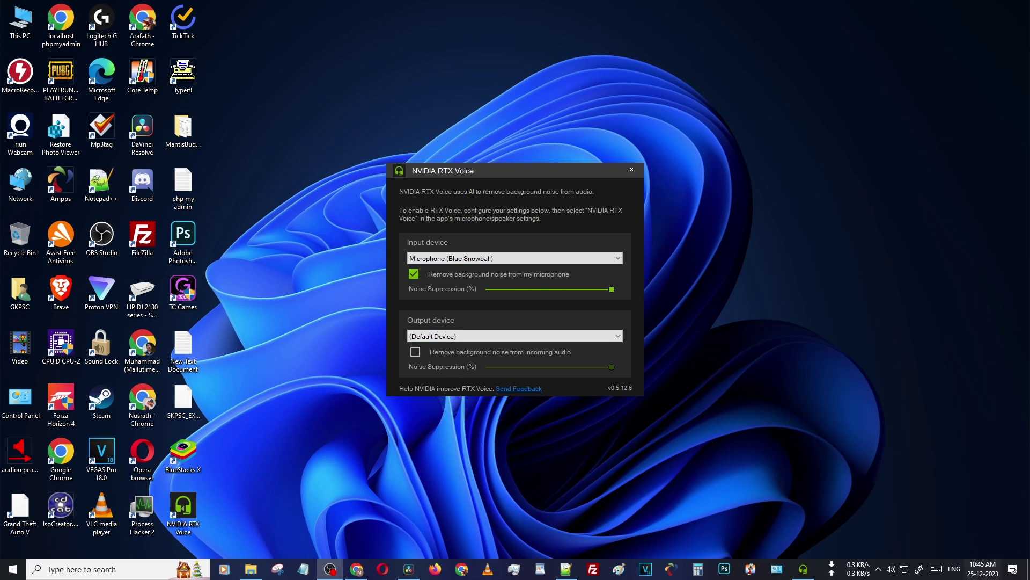
{"action": "left_click", "coordinate": [878, 569]}
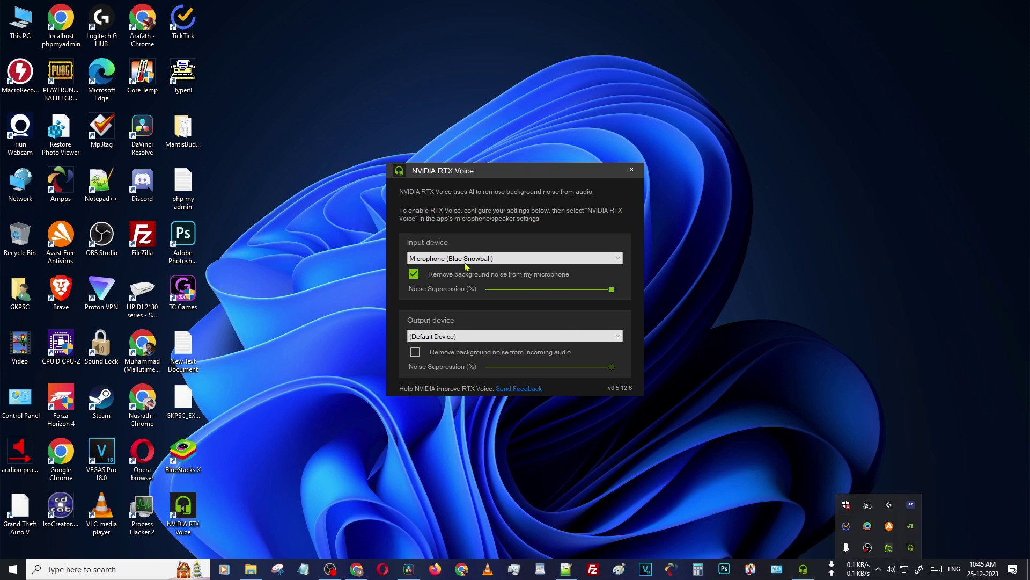
{"action": "left_click", "coordinate": [439, 259]}
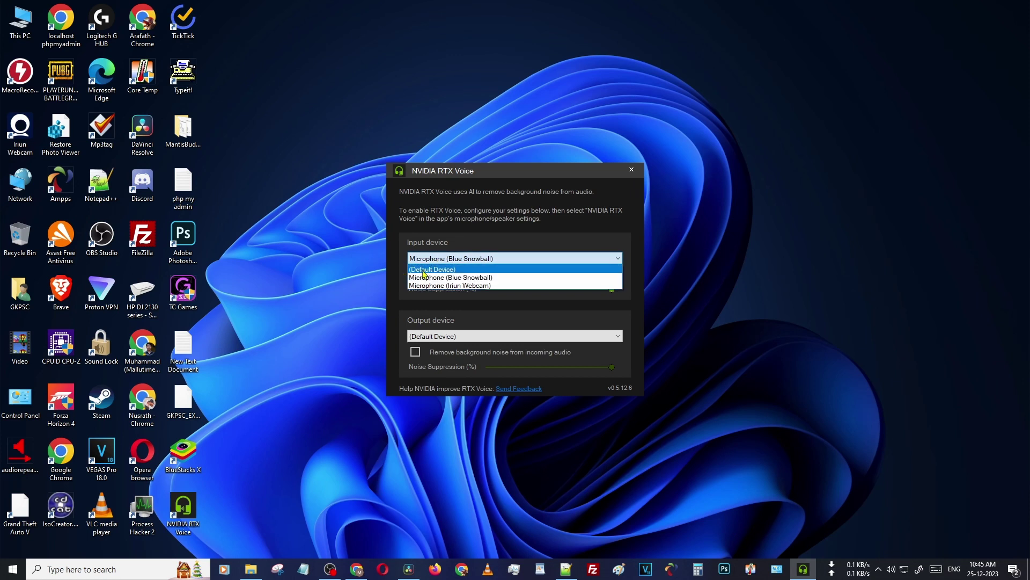
{"action": "left_click", "coordinate": [450, 268]}
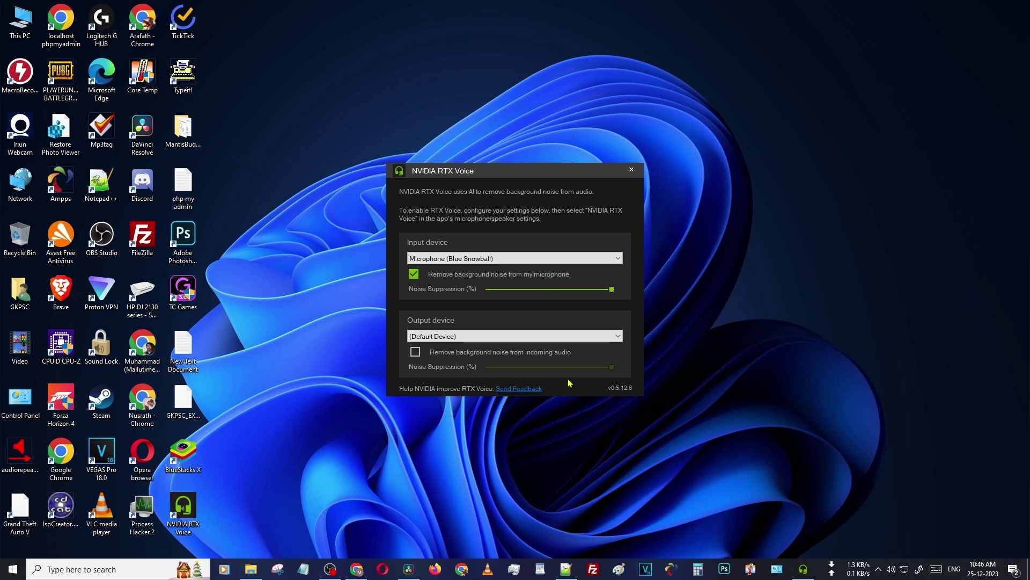
{"action": "left_click", "coordinate": [543, 262]}
{"action": "left_click", "coordinate": [543, 260]}
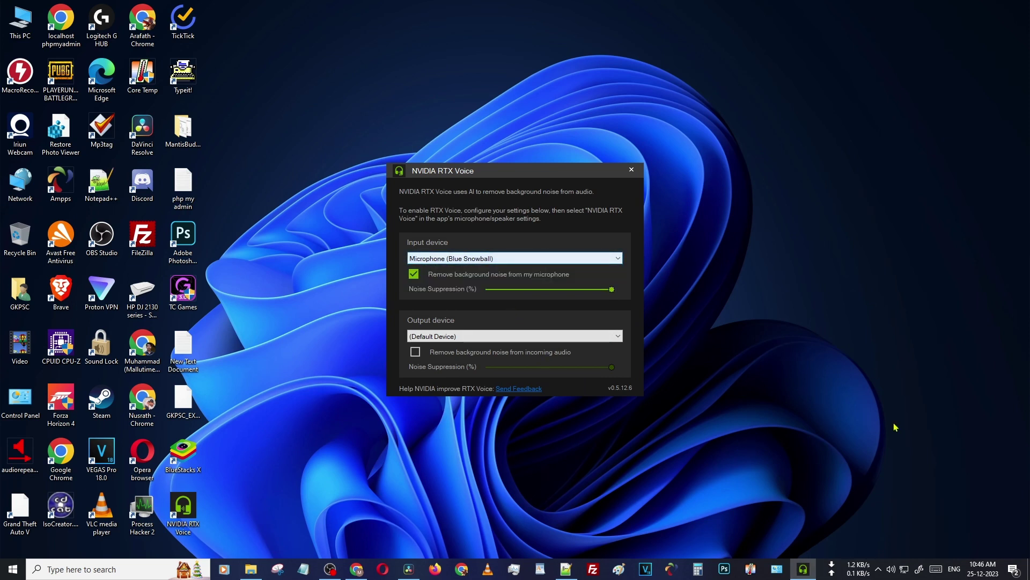
{"action": "left_click", "coordinate": [879, 568]}
{"action": "left_click", "coordinate": [595, 445]}
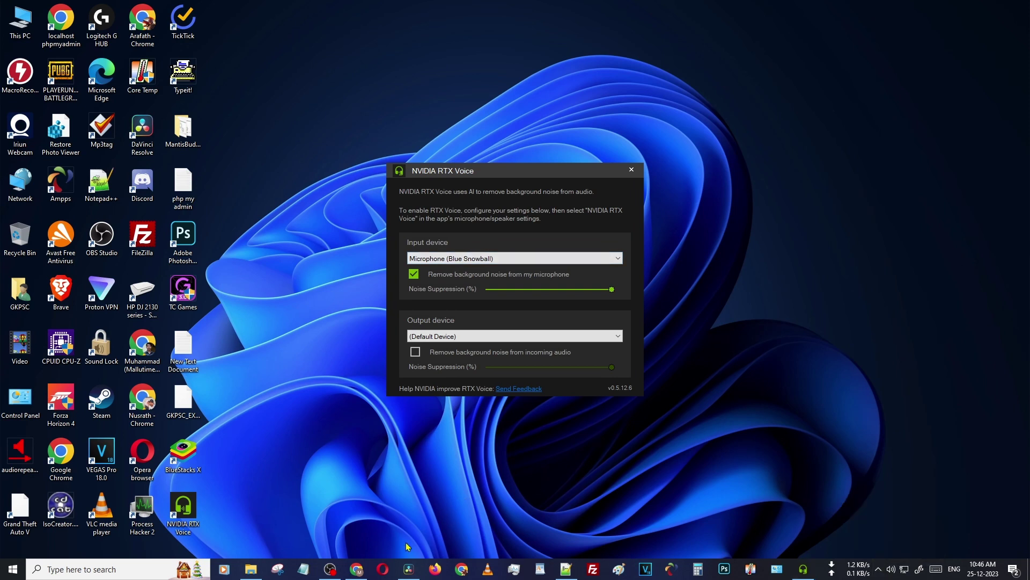
Open the Mic/Aux source's Properties in OBS, showing device Microphone (NVIDIA RTX Voice).
{"action": "left_click", "coordinate": [330, 569]}
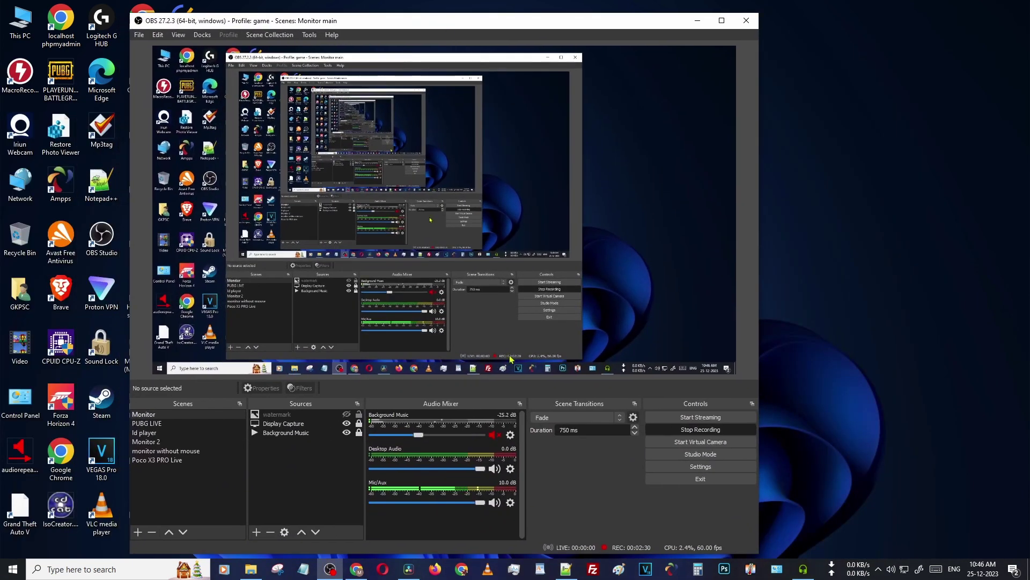
{"action": "left_click", "coordinate": [510, 502]}
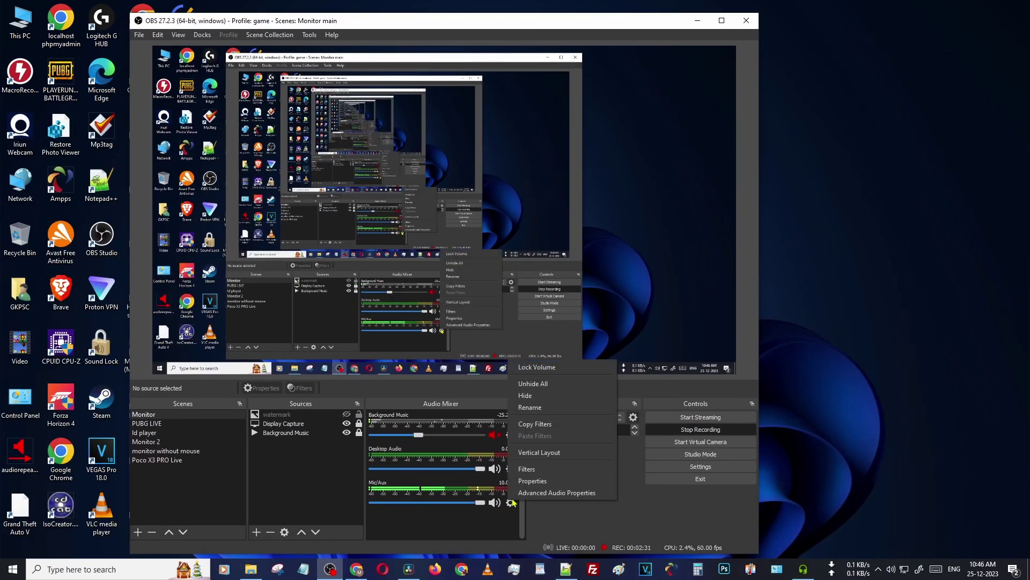
{"action": "left_click", "coordinate": [538, 481]}
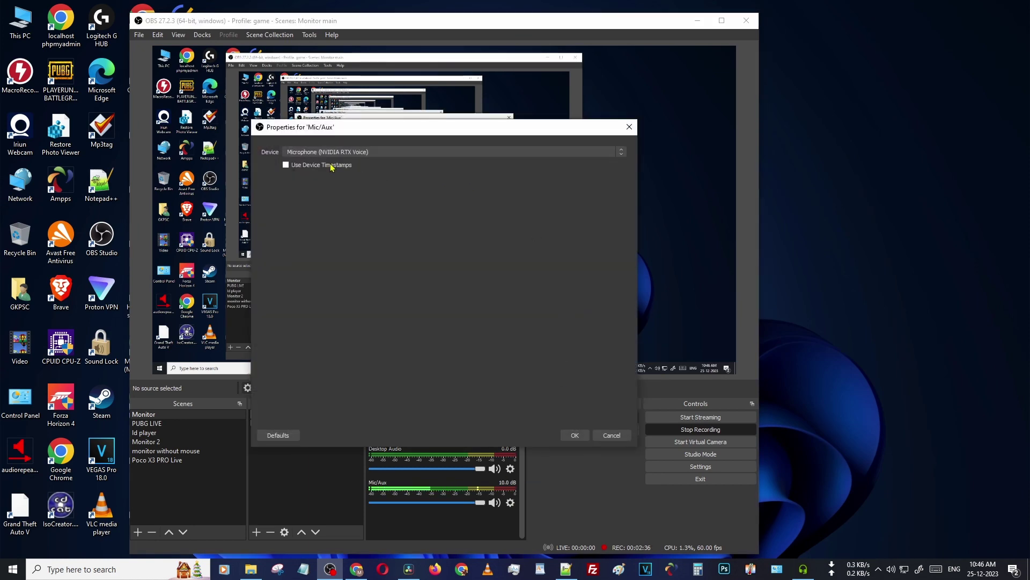